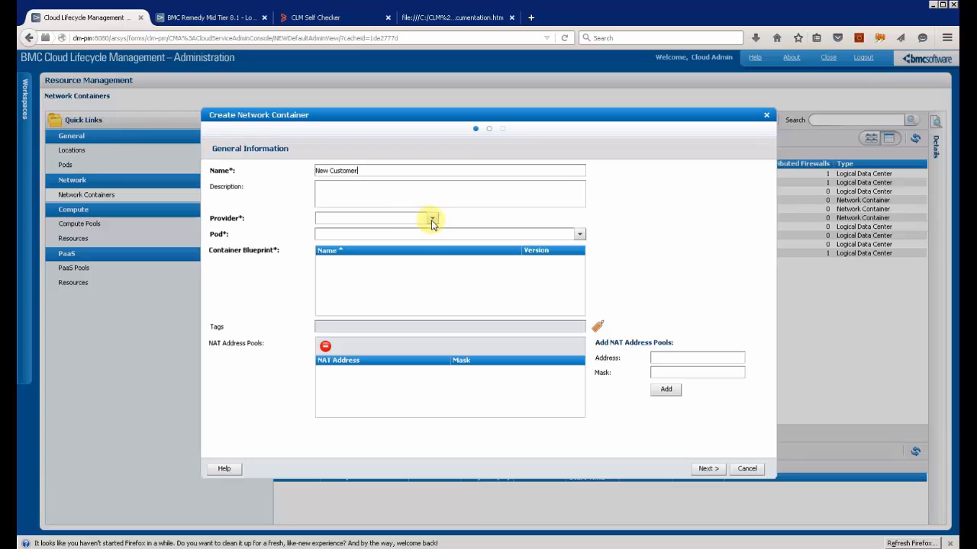
# Step: Set the new network container's provider to BBNA and its pod to HOU-POD-1
pyautogui.click(340, 240)
pyautogui.click(580, 235)
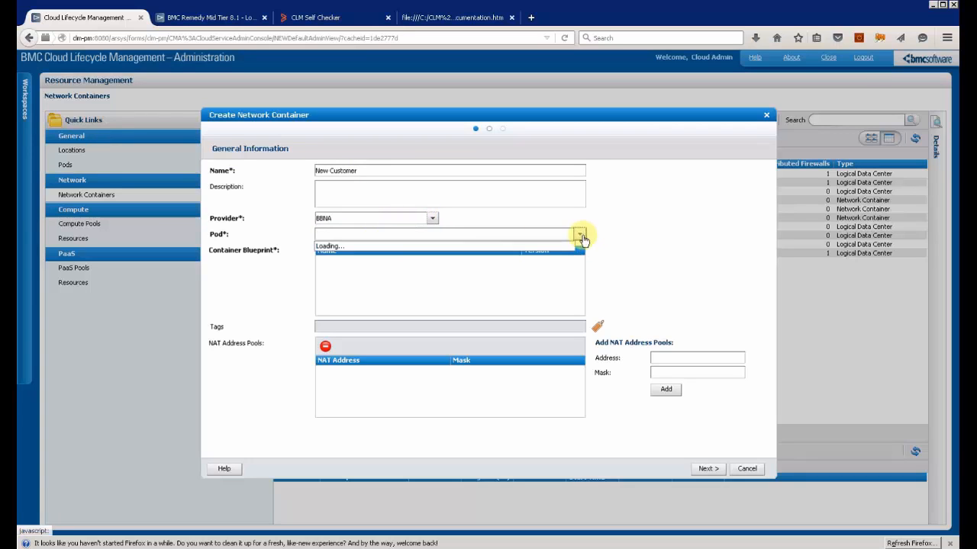
pyautogui.click(347, 247)
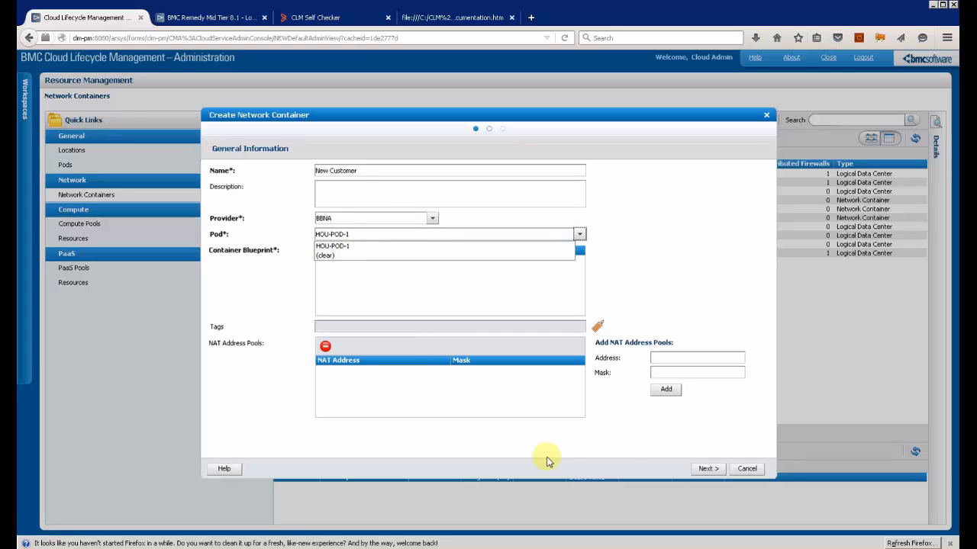
# Step: Choose the second dynamic container blueprint in the list and submit the New Customer container with its dynamic components left at their defaults
pyautogui.click(704, 470)
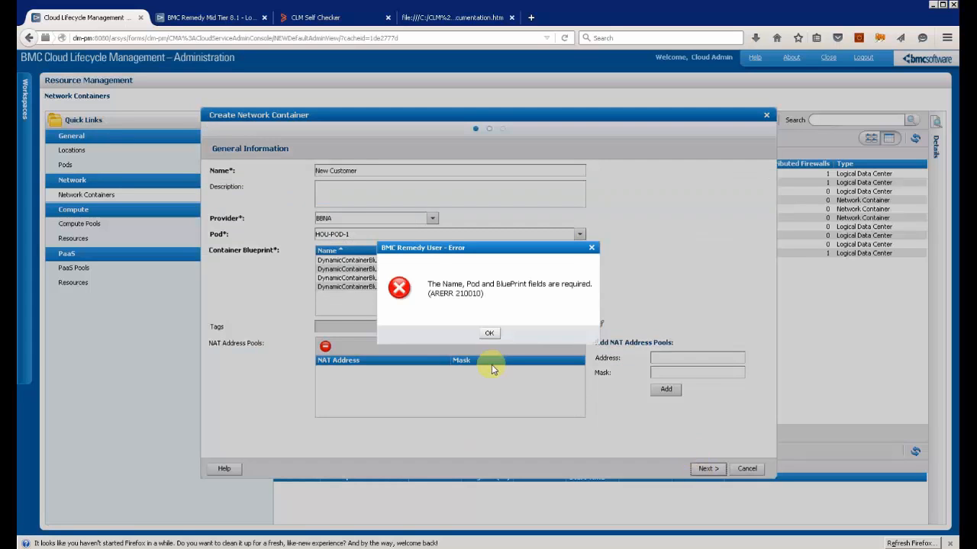
pyautogui.click(486, 334)
pyautogui.click(400, 268)
pyautogui.click(702, 470)
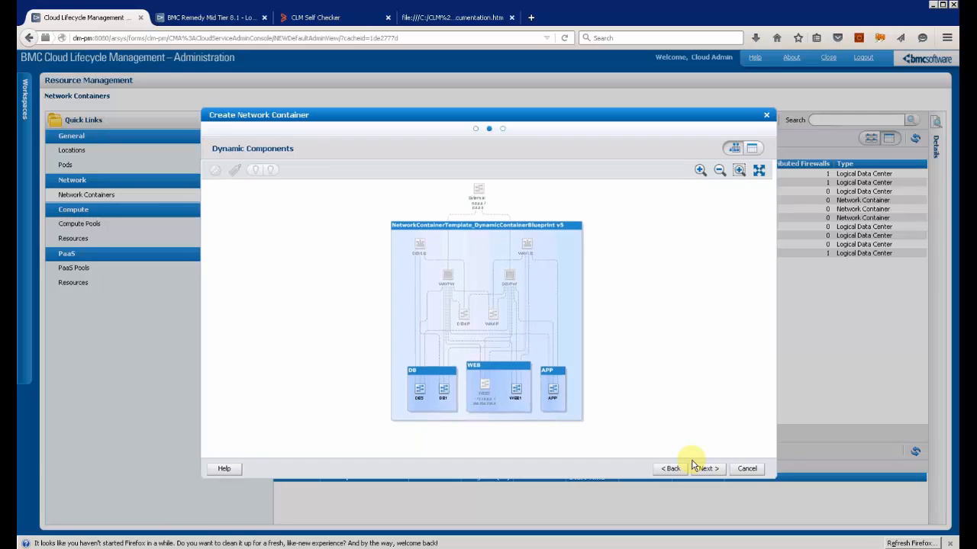
pyautogui.click(703, 470)
pyautogui.click(704, 468)
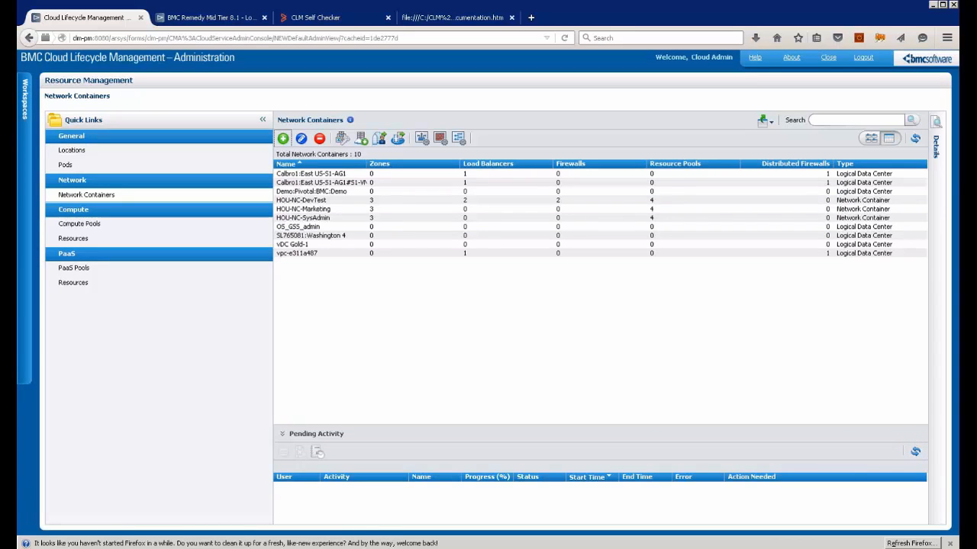
# Step: Refresh the pending activity until the container creation finishes, and update the list of network containers
pyautogui.click(915, 452)
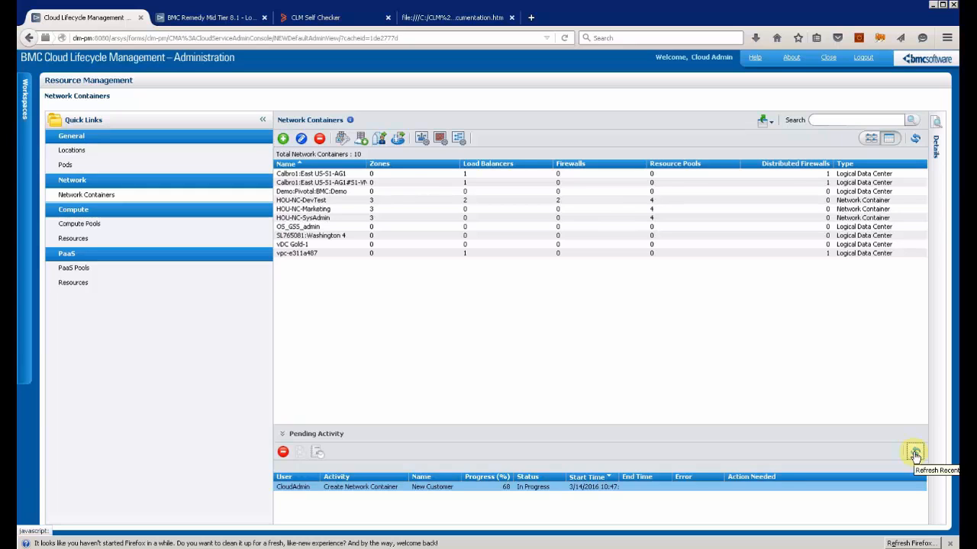
pyautogui.click(915, 453)
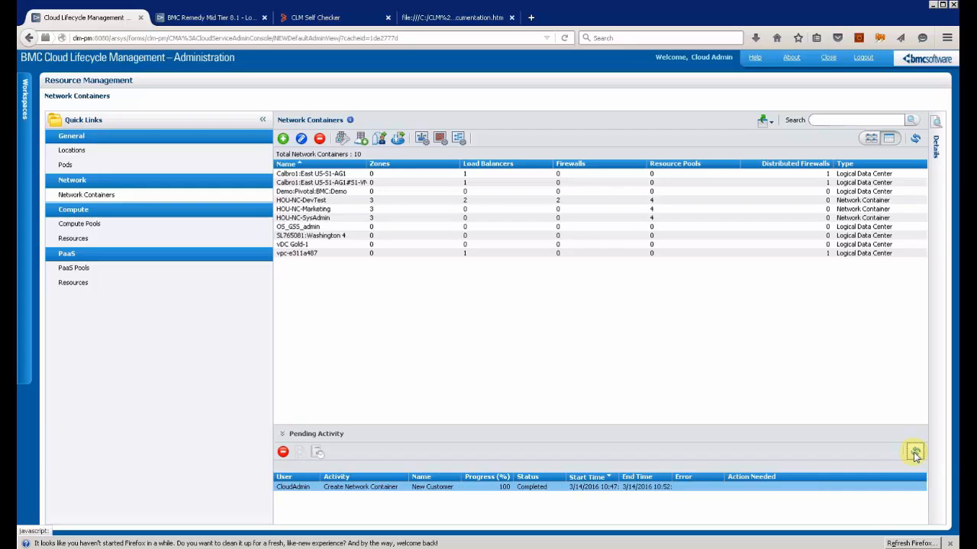
pyautogui.click(915, 138)
pyautogui.click(915, 140)
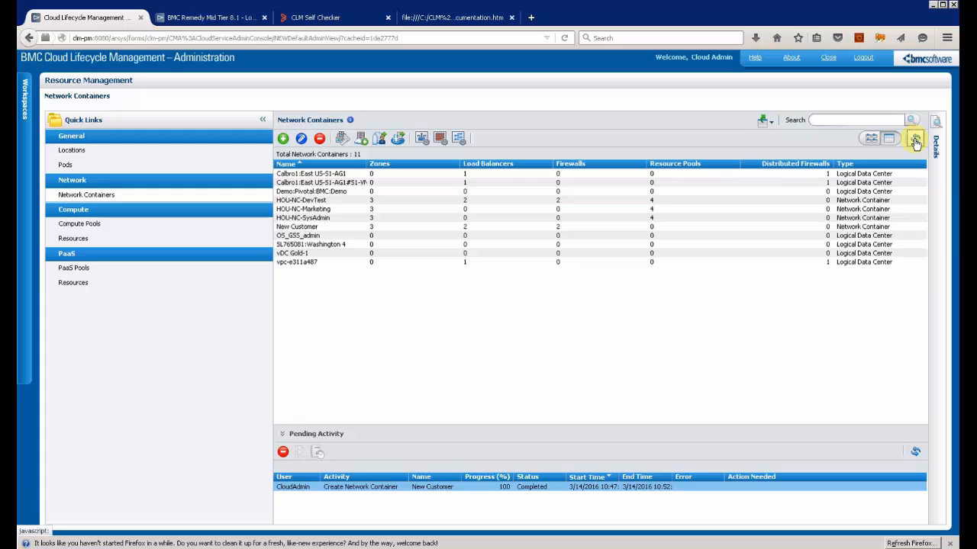
# Step: Map the HOU-CP-GOLD and HOU-CP-SILVER virtual cluster pools to the New Customer network container and save the mapping
pyautogui.click(316, 231)
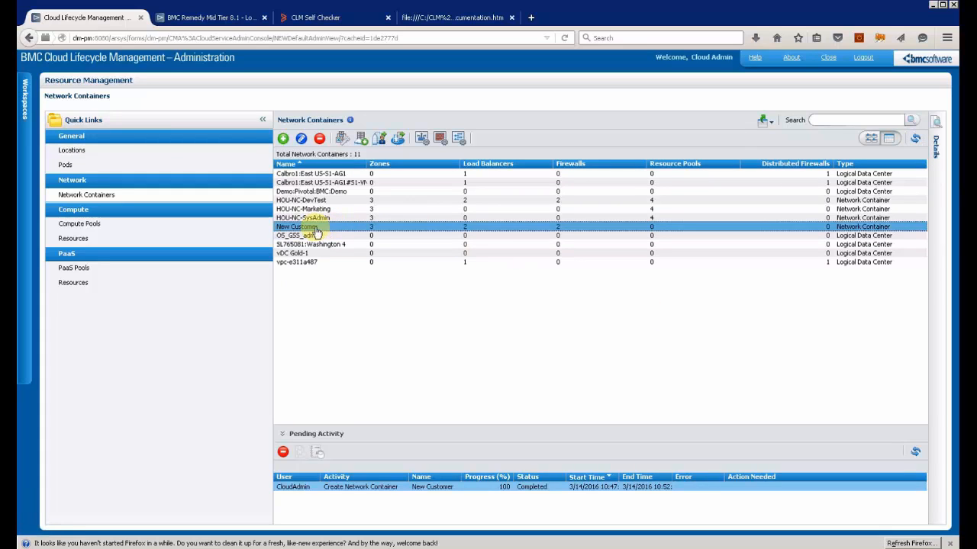
pyautogui.click(396, 141)
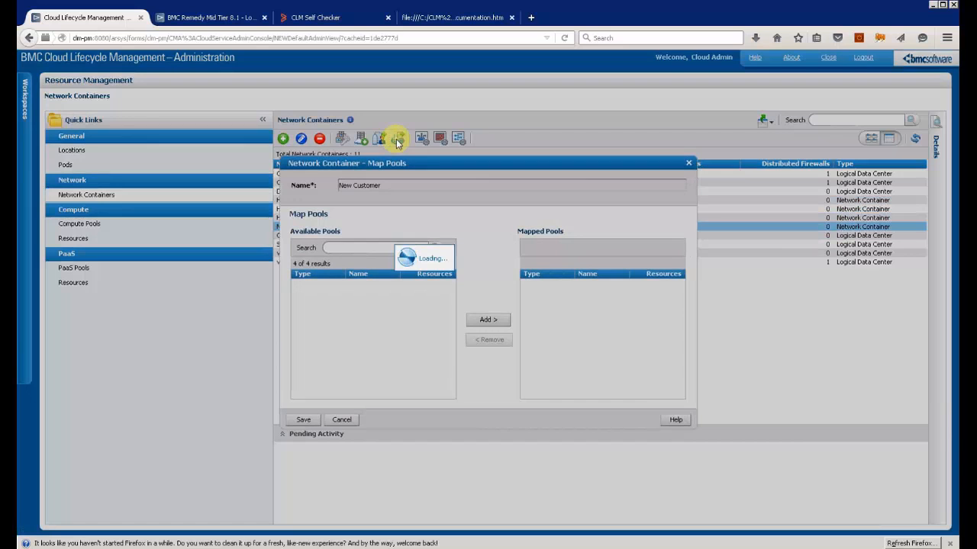
pyautogui.click(487, 320)
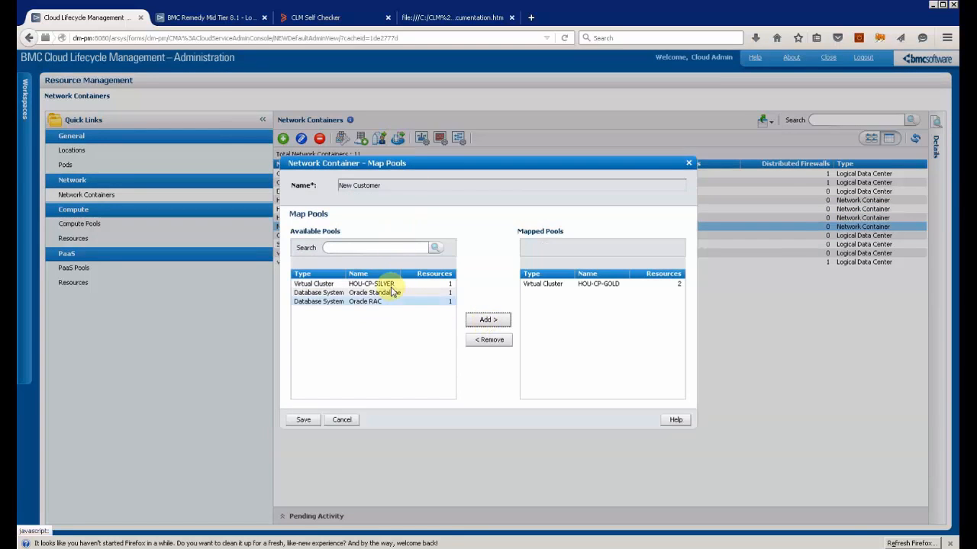
pyautogui.click(391, 284)
pyautogui.click(485, 320)
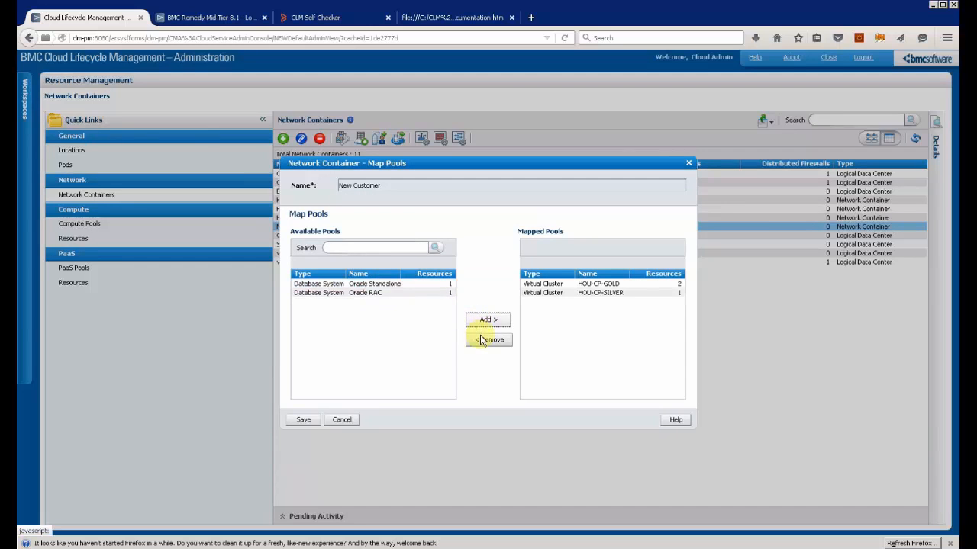
pyautogui.click(308, 422)
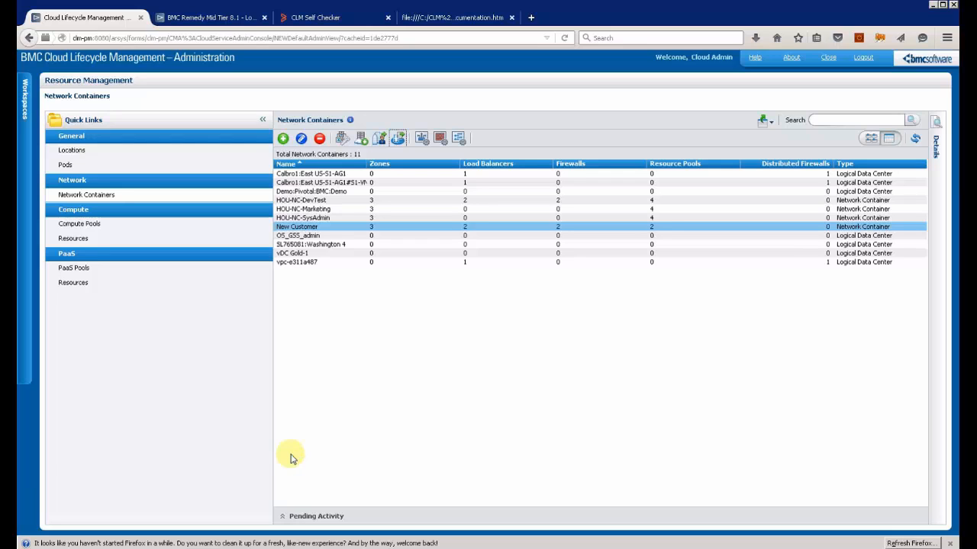
# Step: In the Tenants workspace, start a new tenant with company name New Customer and location Auto-Site1
pyautogui.click(25, 120)
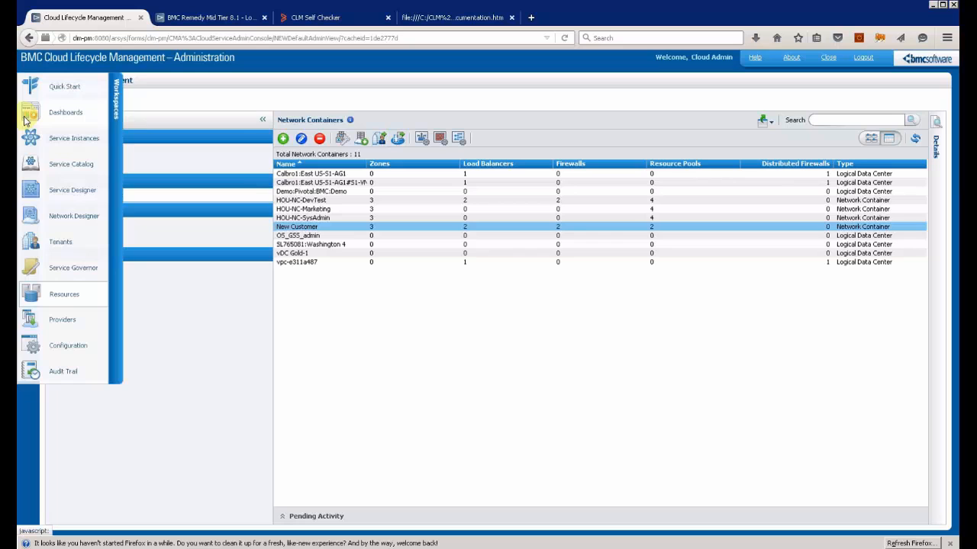
pyautogui.click(64, 244)
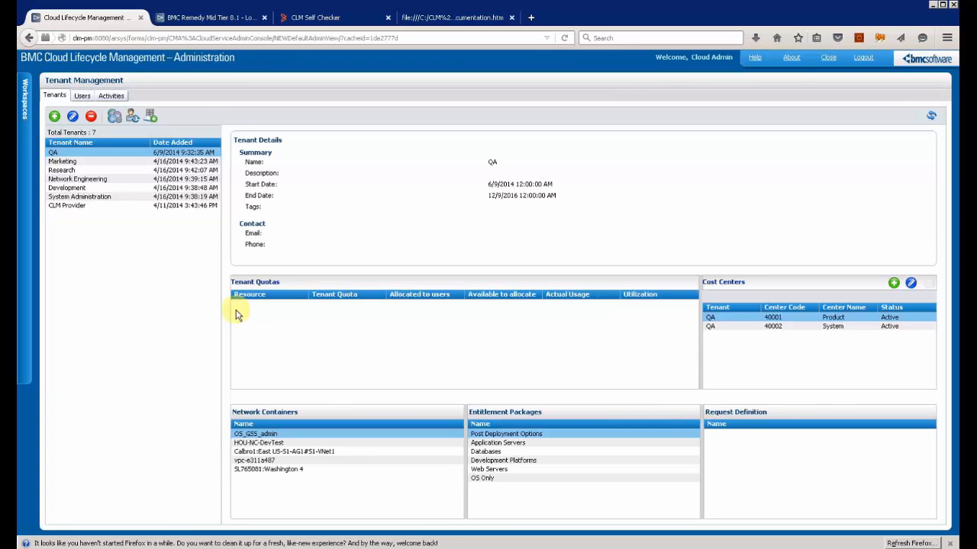
pyautogui.click(55, 117)
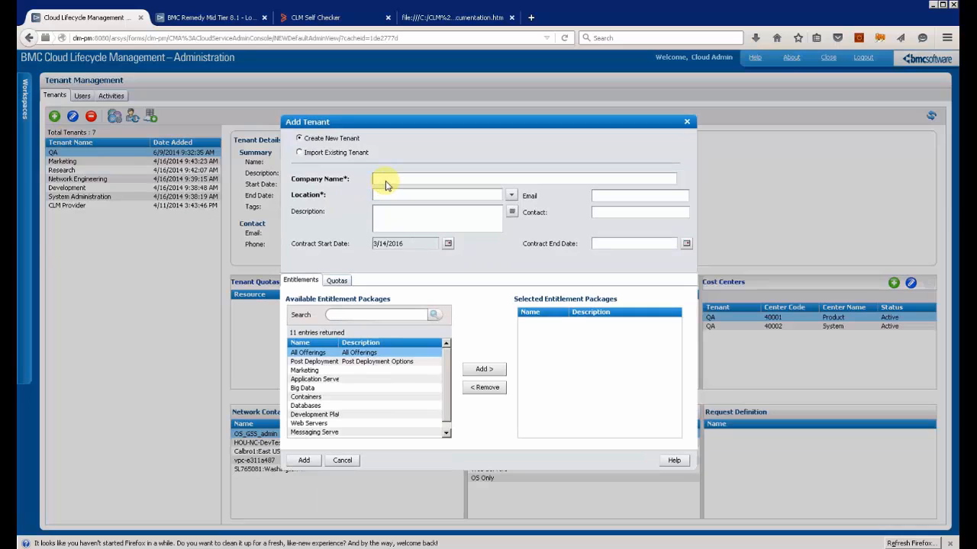
pyautogui.write('New Customer')
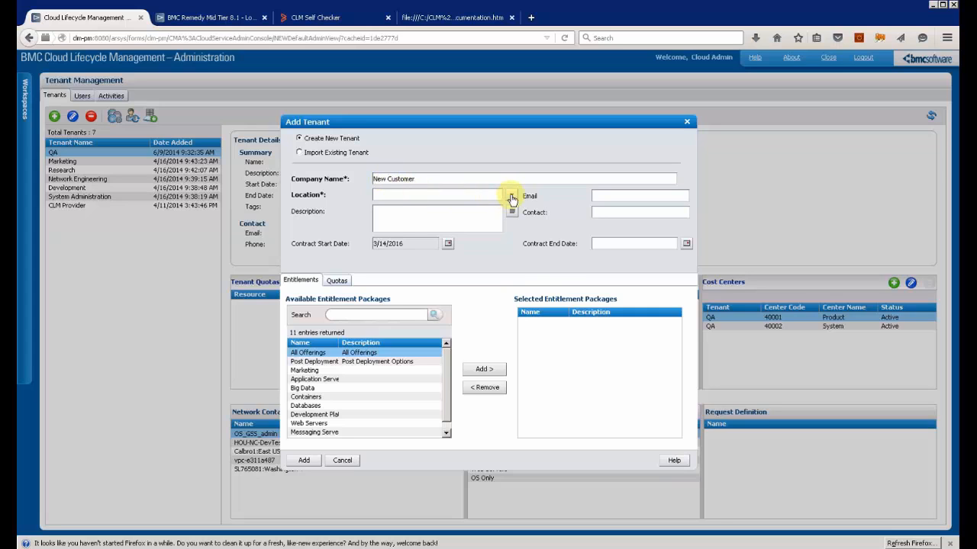
pyautogui.click(512, 197)
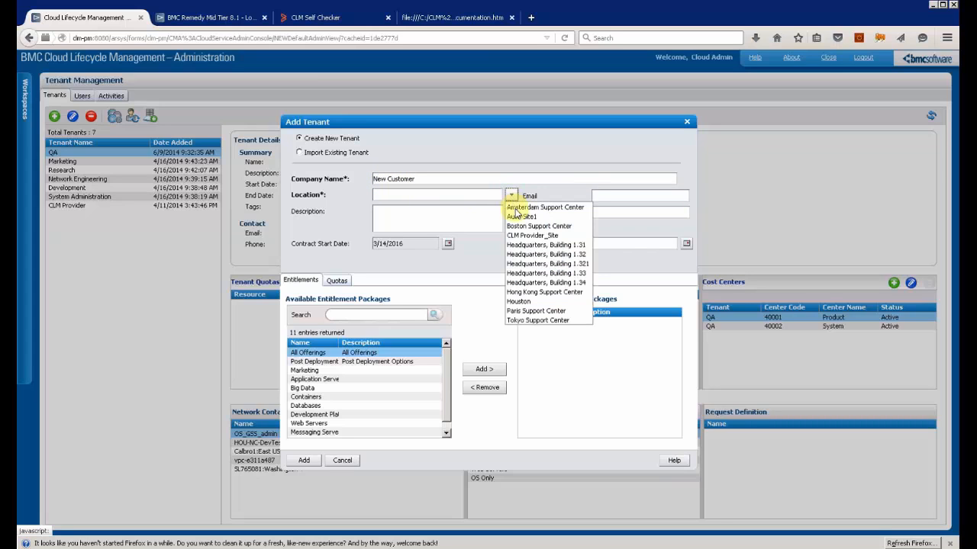
pyautogui.click(517, 219)
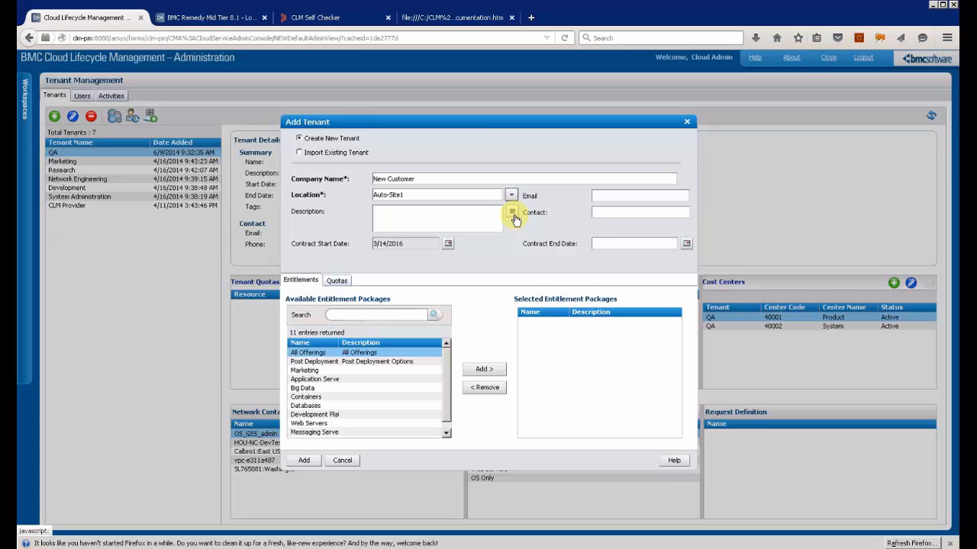
# Step: Assign the All Offerings entitlement package to the new tenant and add the tenant
pyautogui.click(352, 353)
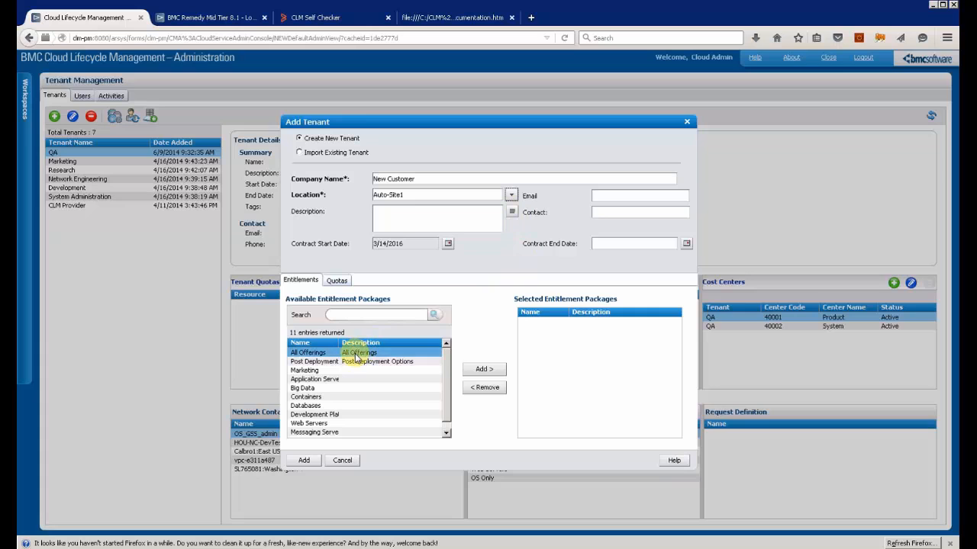
pyautogui.click(484, 371)
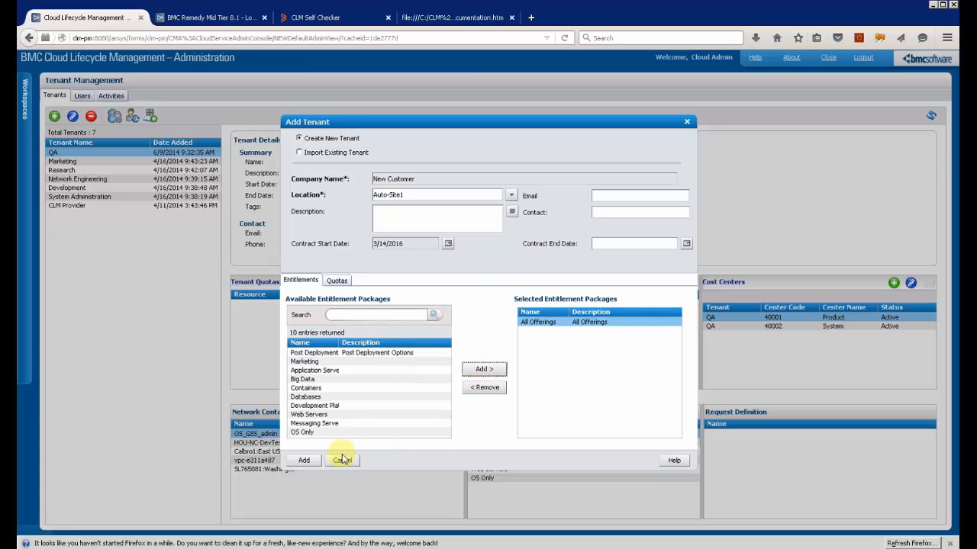
pyautogui.click(308, 463)
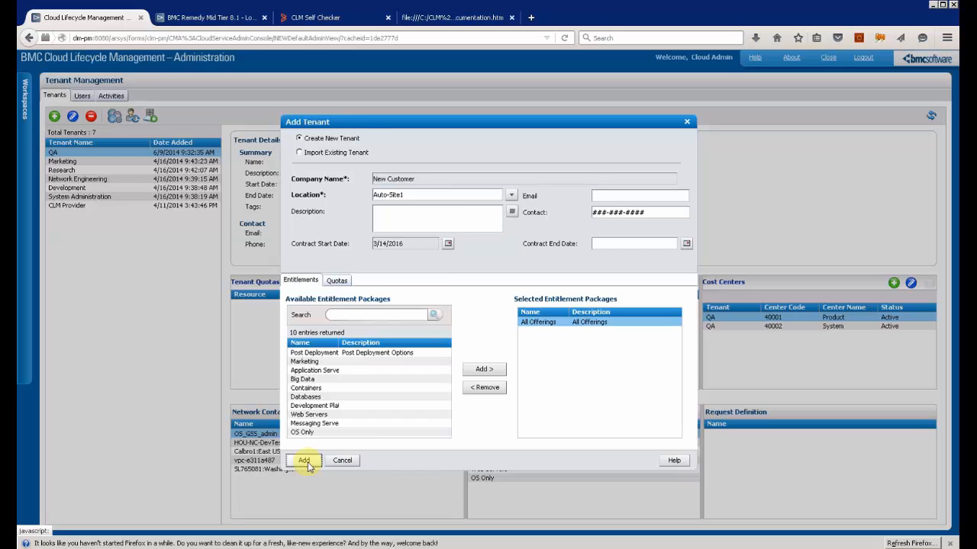
pyautogui.click(307, 463)
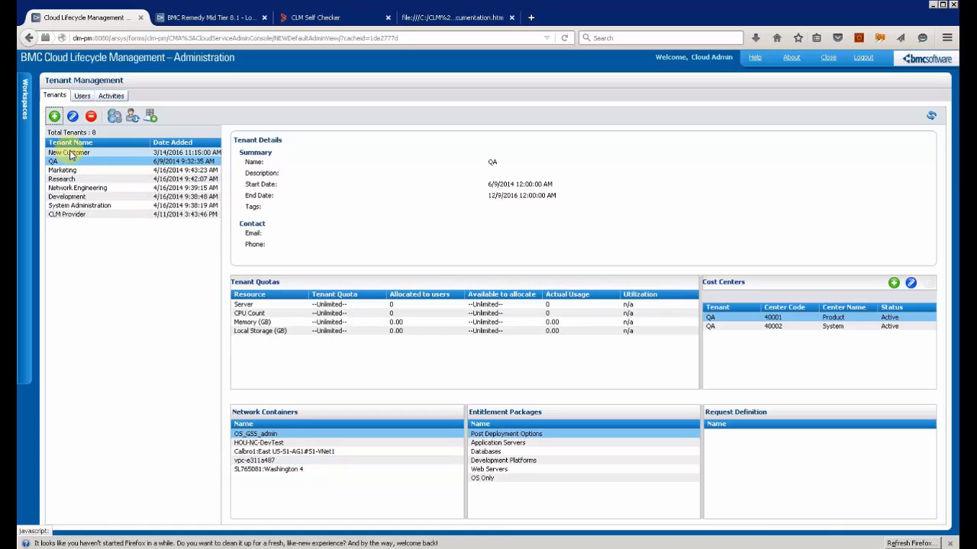
# Step: Map the New Customer tenant to the New Customer network container in the Resources workspace, save, and refresh the pending activity
pyautogui.click(24, 114)
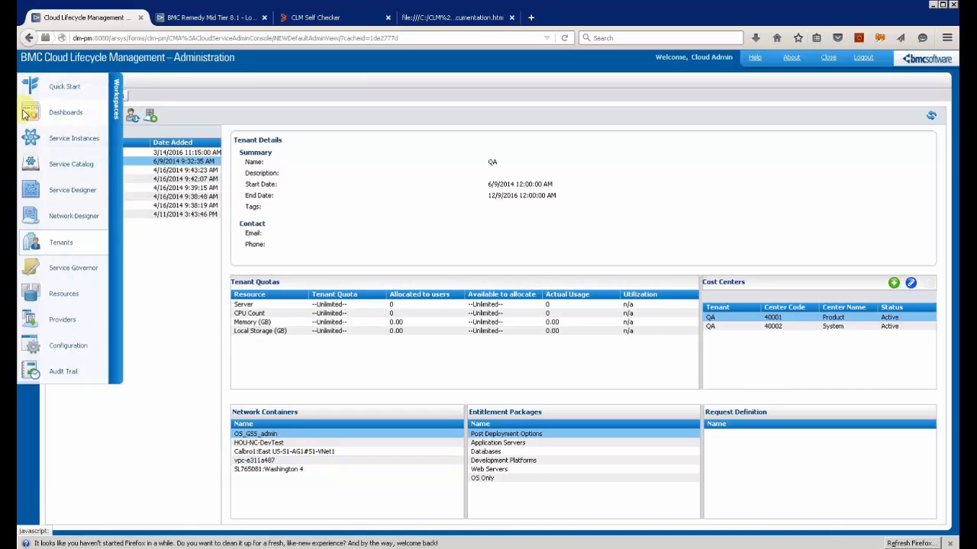
pyautogui.click(65, 294)
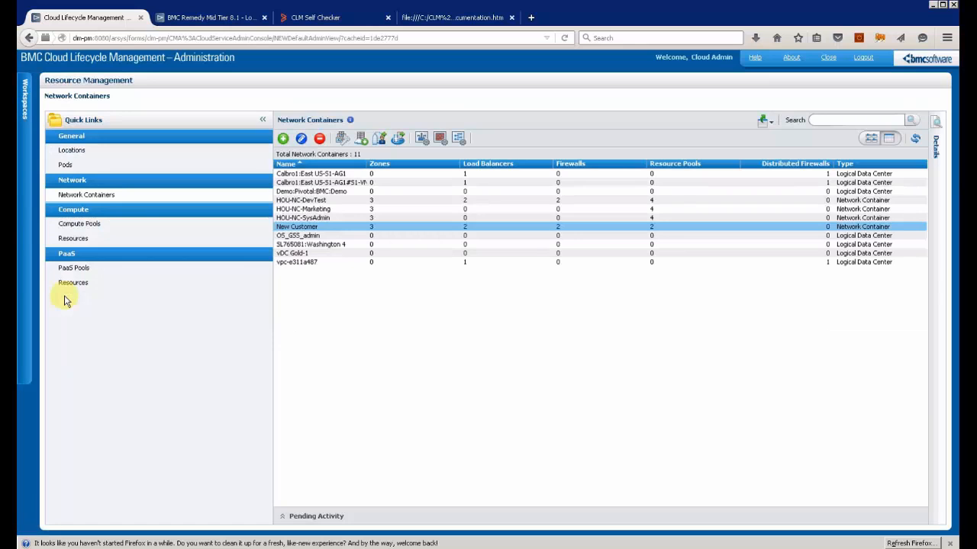
pyautogui.click(298, 228)
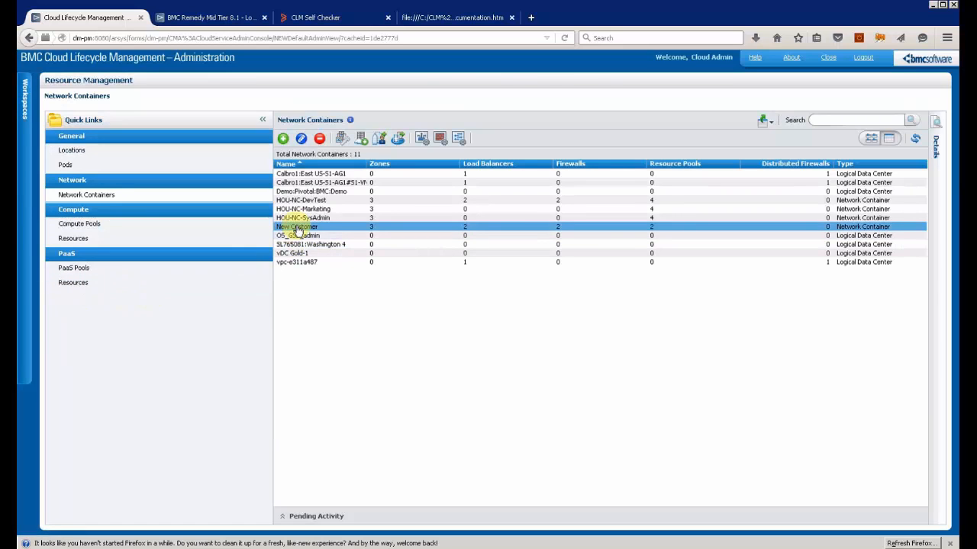
pyautogui.click(380, 139)
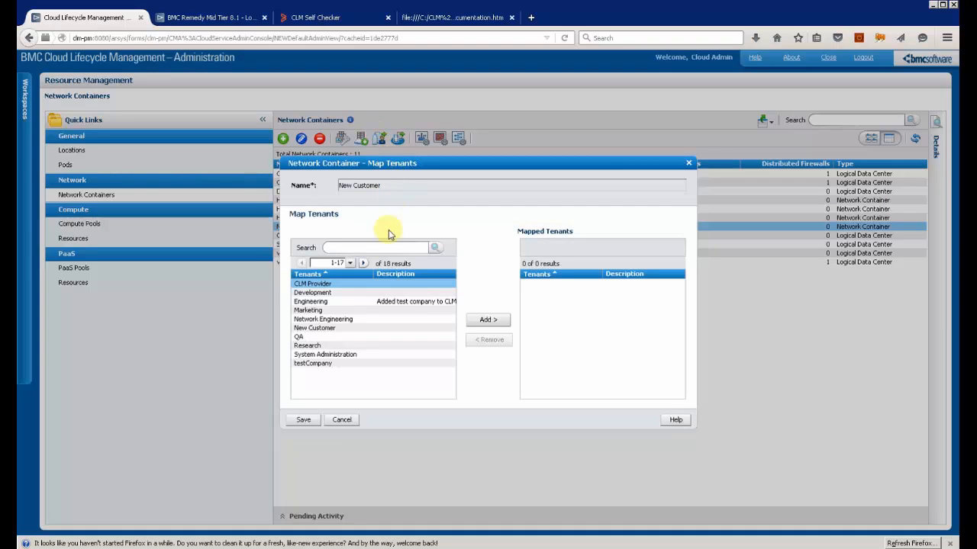
pyautogui.click(321, 331)
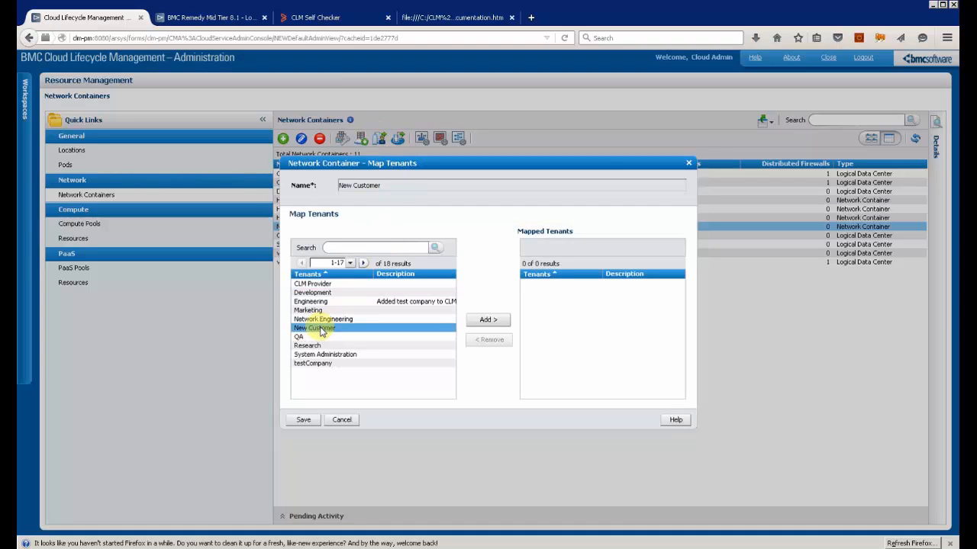
pyautogui.click(480, 322)
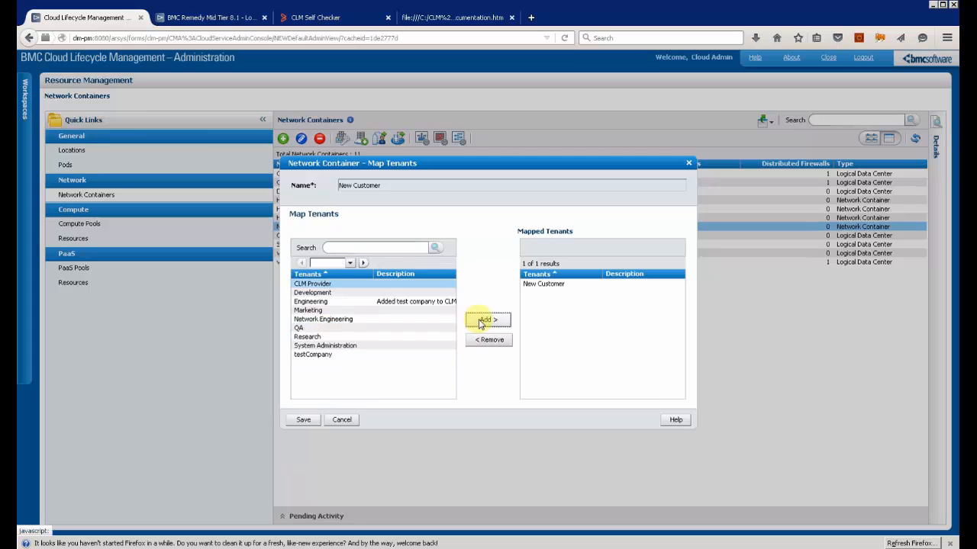
pyautogui.click(308, 424)
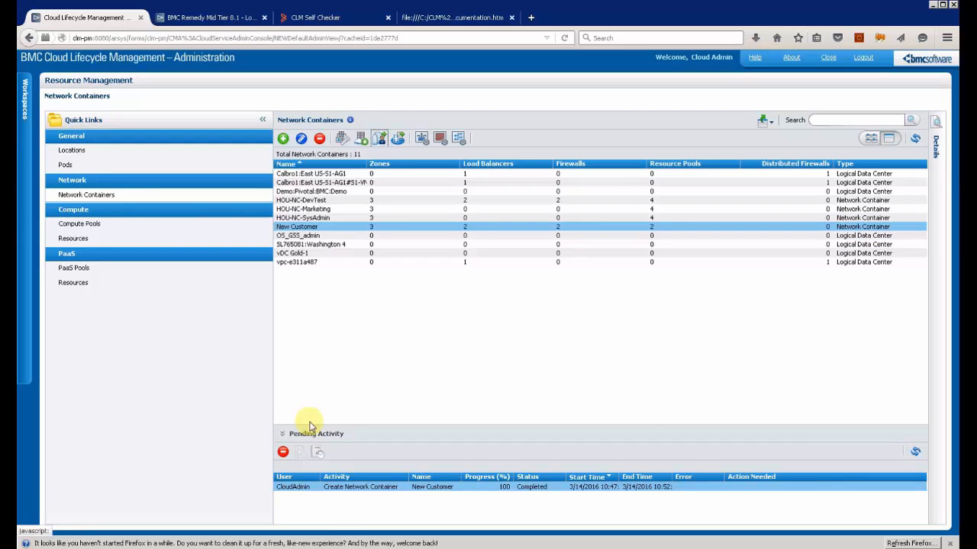
pyautogui.click(915, 453)
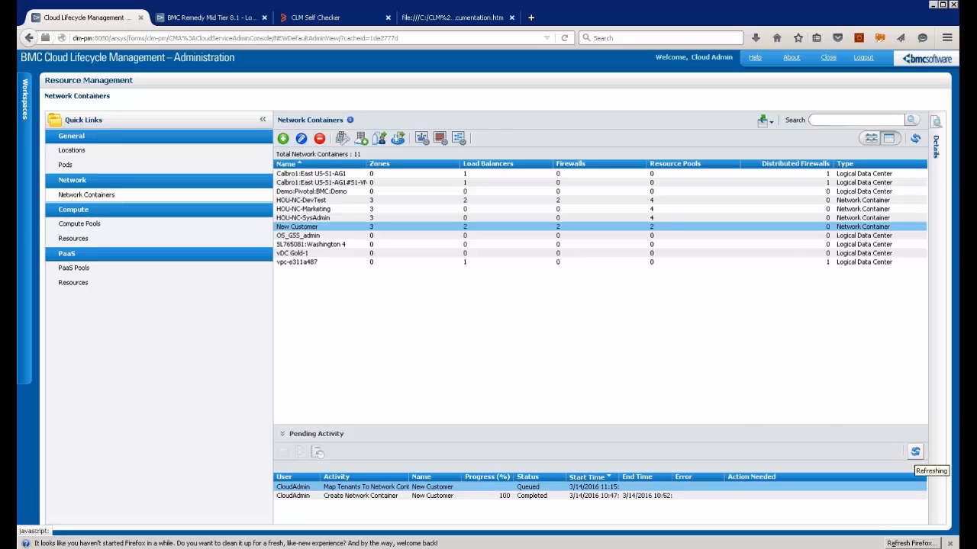